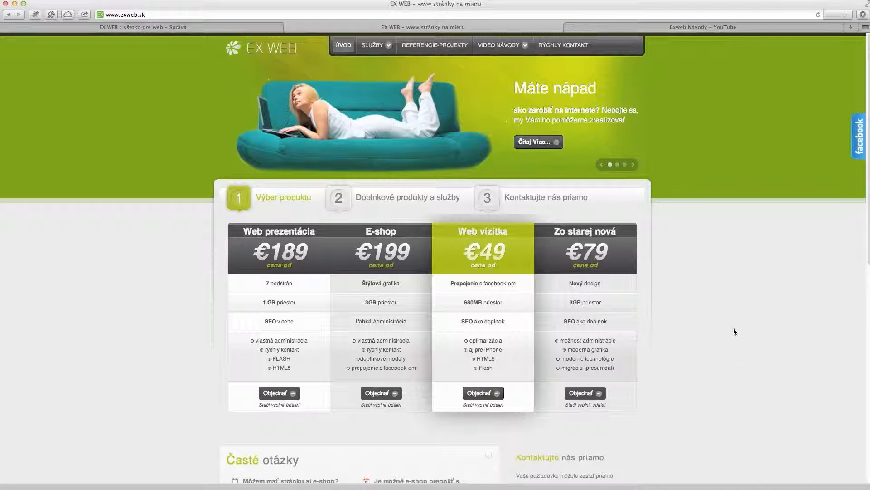
# - Look through the EX WEB homepage, examining its product table, FAQ, contact form, partners and map modules
pyautogui.scroll(-5, 734, 331)
pyautogui.scroll(-2, 734, 331)
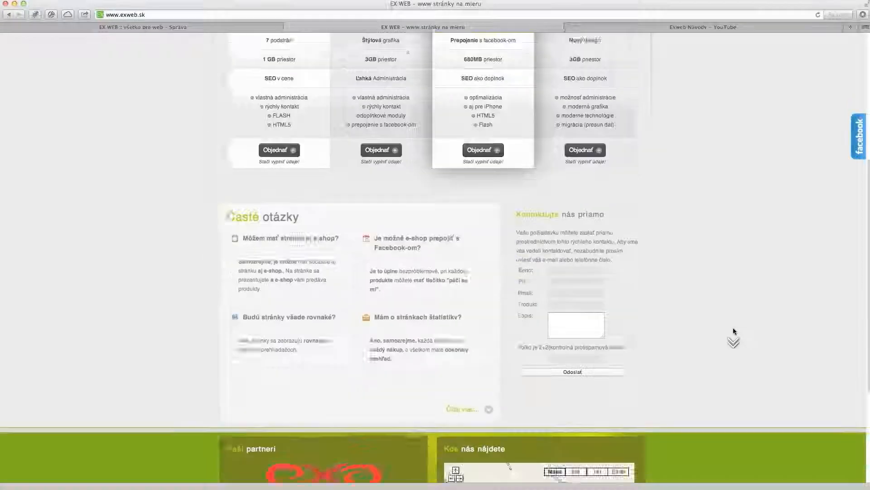
pyautogui.scroll(-2, 734, 331)
pyautogui.scroll(-2, 735, 333)
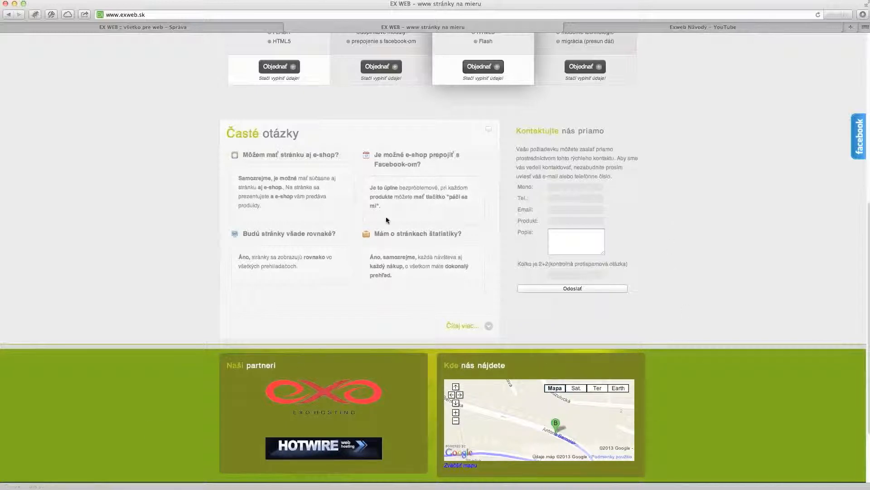
pyautogui.scroll(5, 385, 221)
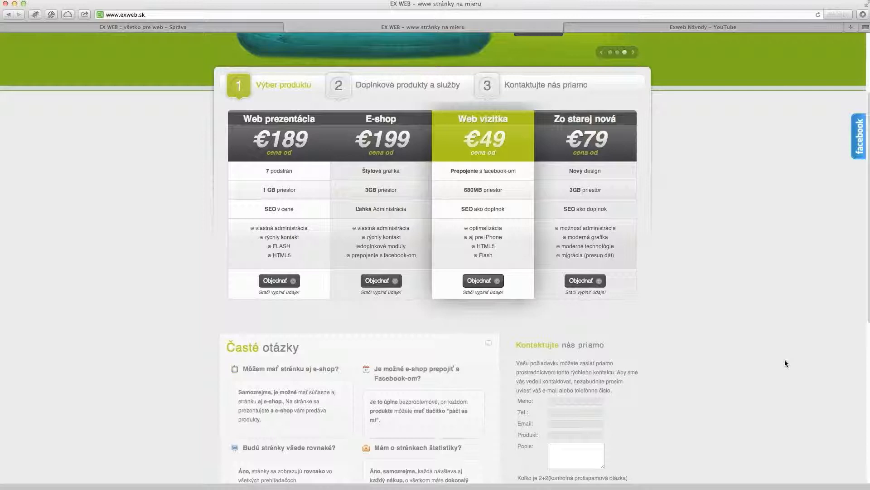
pyautogui.scroll(3, 774, 349)
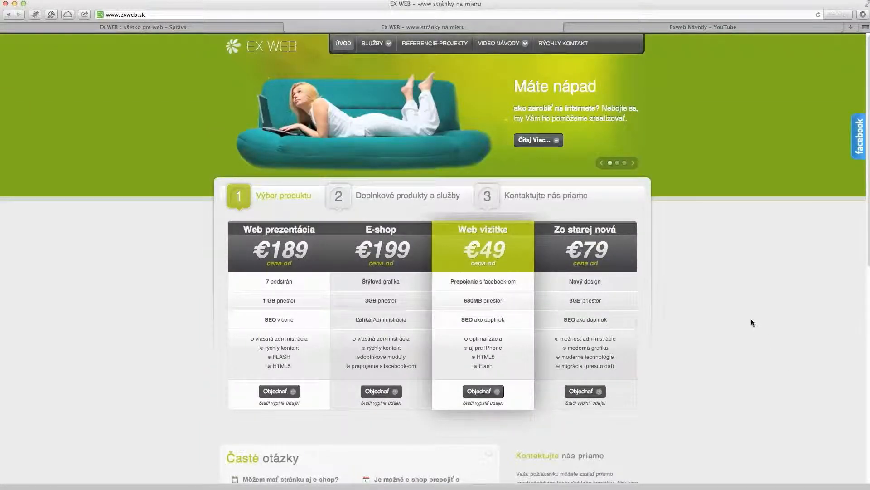
pyautogui.scroll(-4, 757, 320)
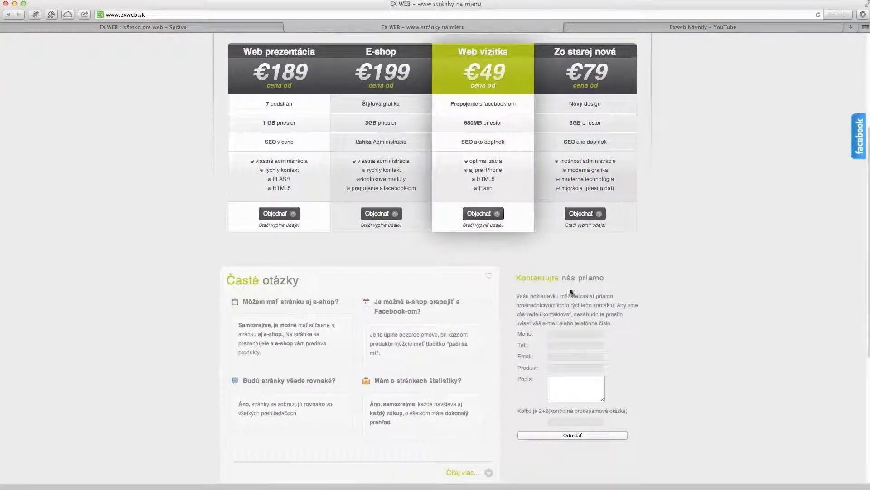
# - In the site administration's media manager, view the module position map image in the stories/demo/general folder and close it
pyautogui.click(151, 26)
pyautogui.moveTo(25, 66)
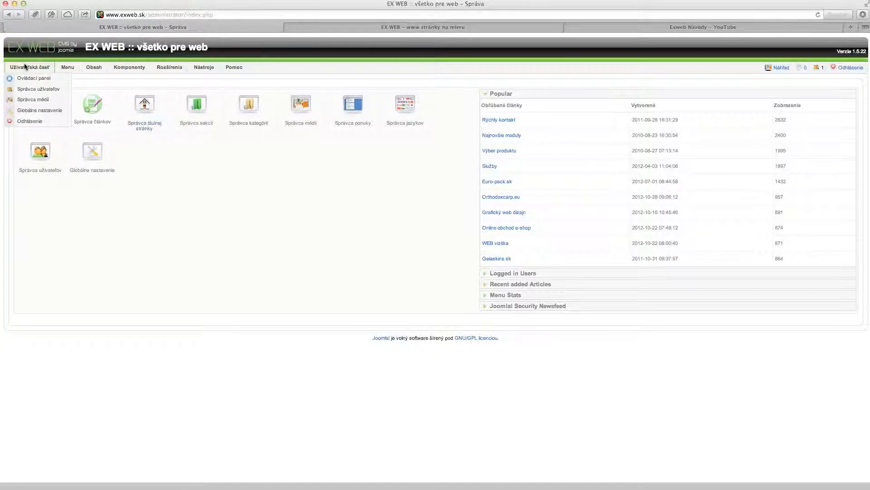
pyautogui.click(32, 99)
pyautogui.click(52, 179)
pyautogui.click(183, 177)
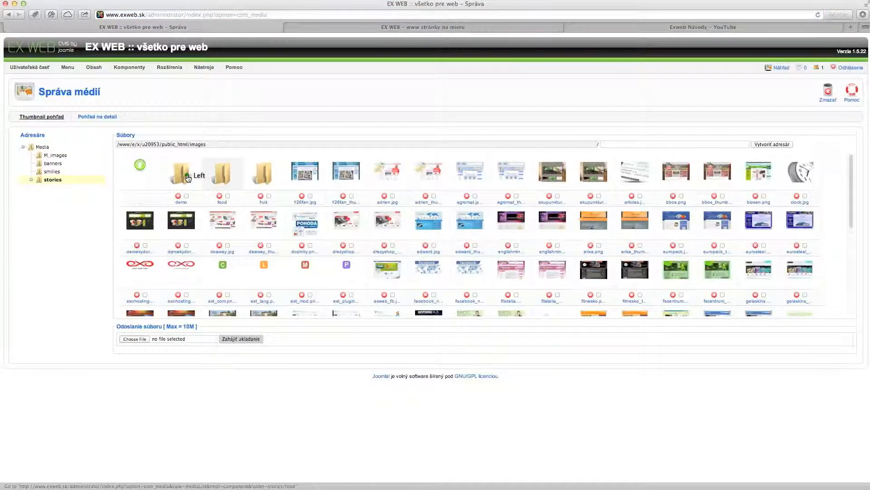
pyautogui.click(265, 180)
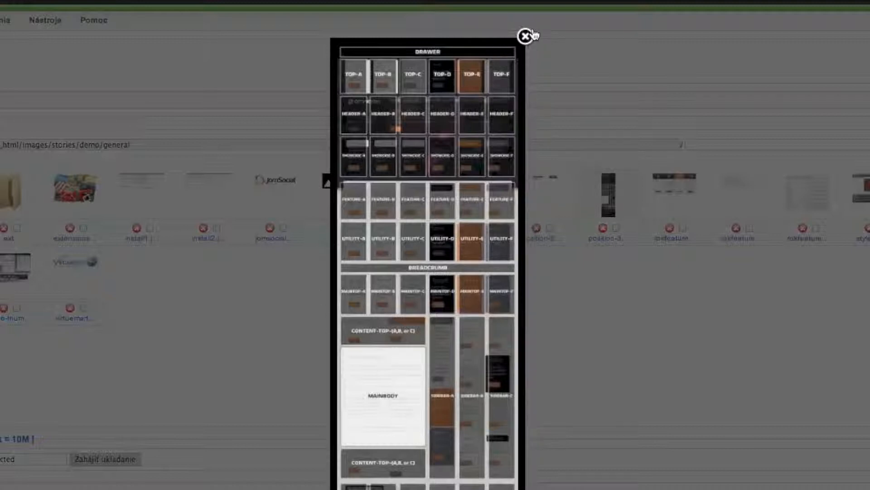
pyautogui.click(525, 36)
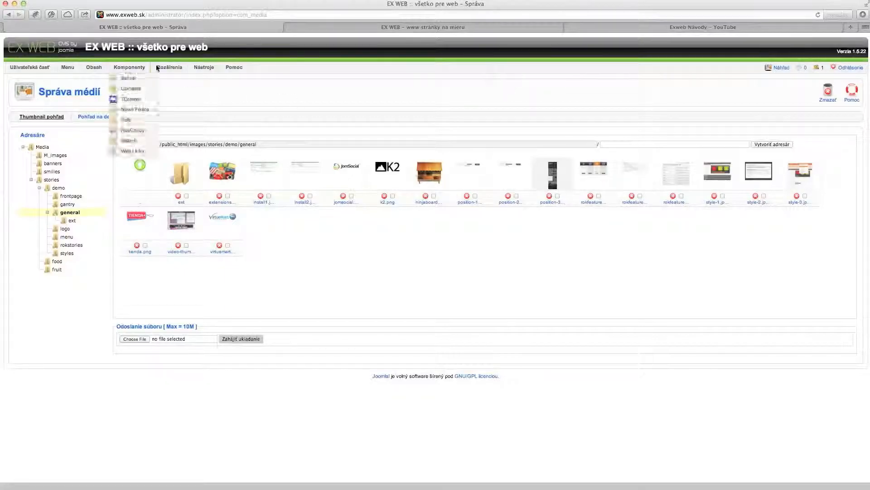
# - Open the "Kde nás nájdete" module from the module manager and review its available positions without changing the position
pyautogui.moveTo(168, 67)
pyautogui.click(179, 90)
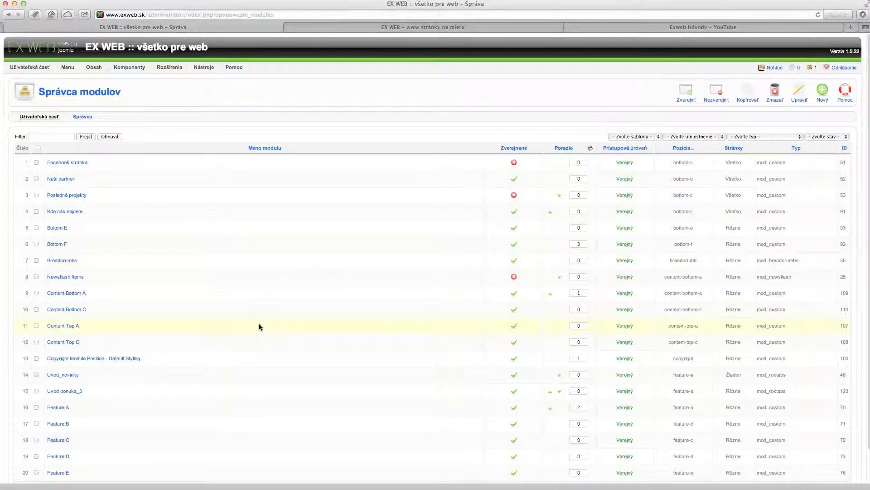
pyautogui.scroll(-2, 259, 323)
pyautogui.scroll(2, 258, 322)
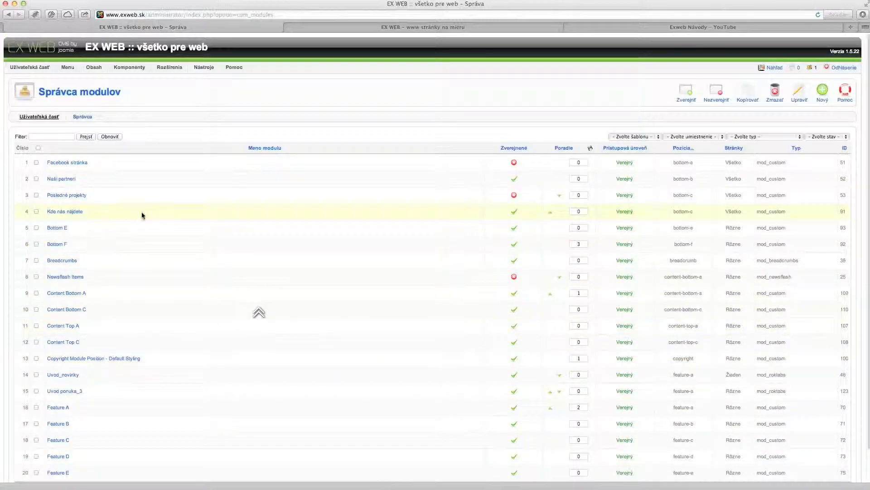
pyautogui.click(65, 212)
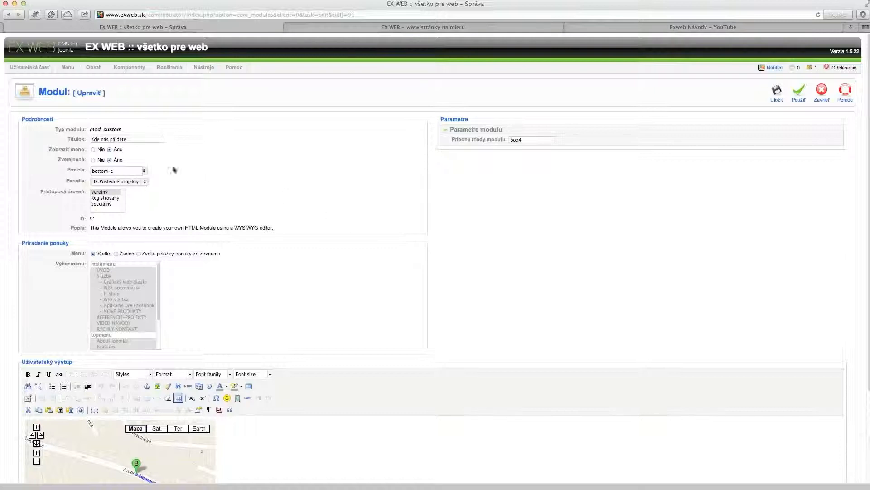
pyautogui.click(145, 170)
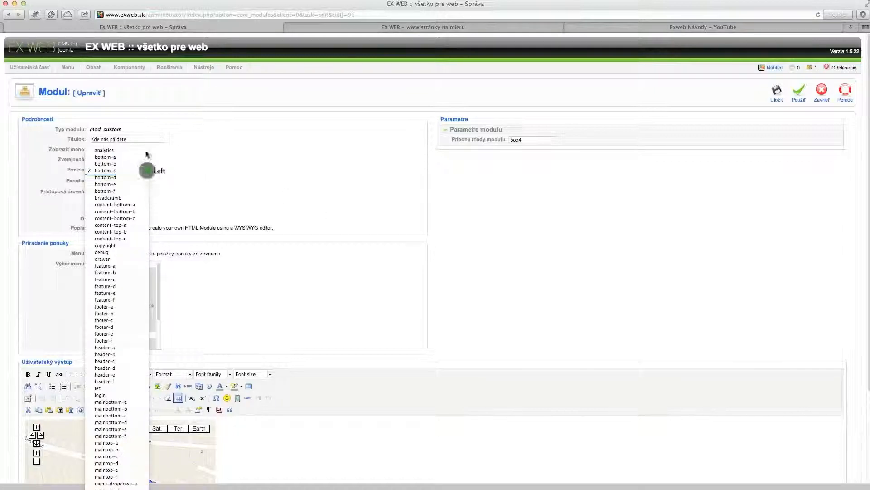
pyautogui.click(214, 159)
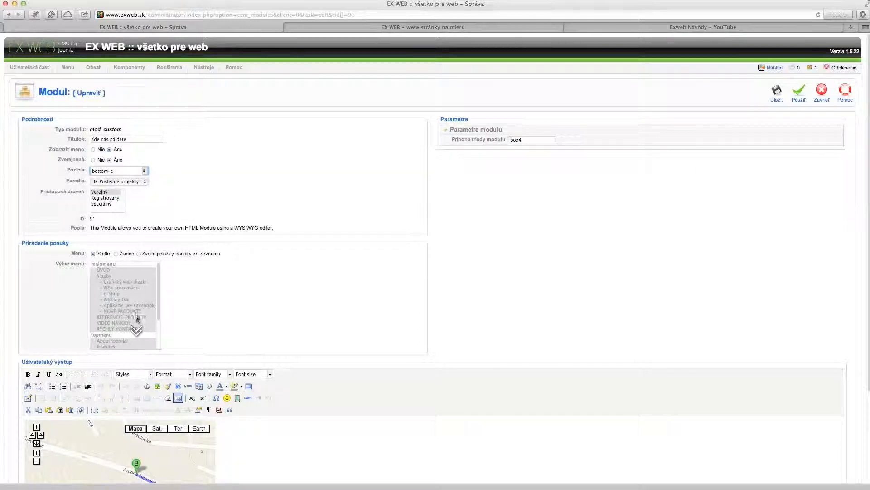
# - Try assigning the module only to the menu items Grafický web dizajn, WEB prezentácia and Aplikácie pre Facebook
pyautogui.moveTo(160, 289)
pyautogui.mouseDown()
pyautogui.moveTo(163, 332)
pyautogui.moveTo(164, 276)
pyautogui.mouseUp()
pyautogui.click(139, 254)
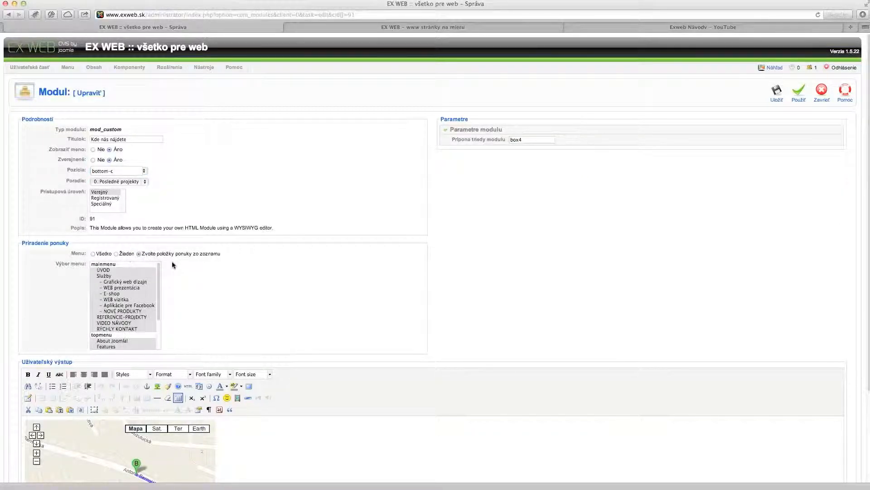
pyautogui.click(116, 282)
pyautogui.click(117, 288)
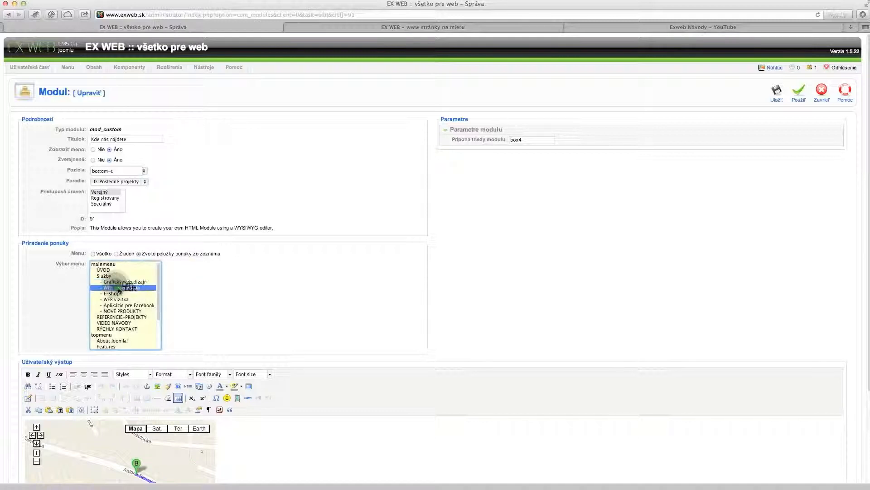
pyautogui.click(118, 298)
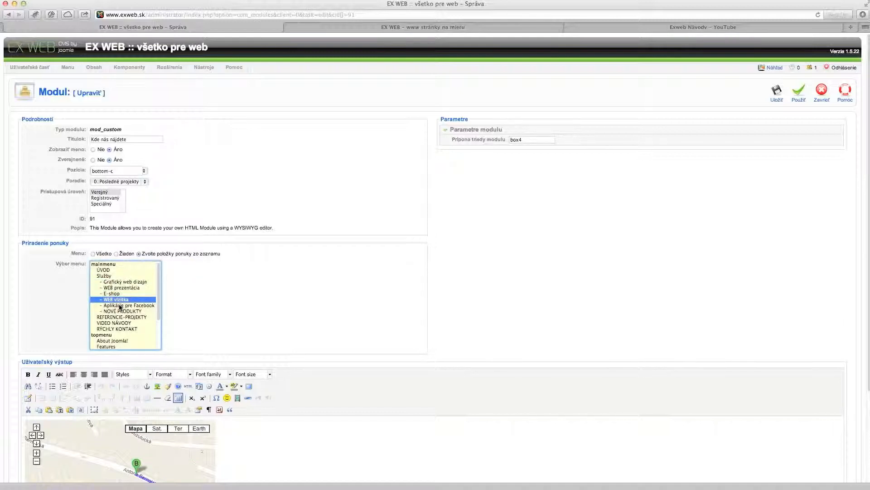
pyautogui.click(119, 305)
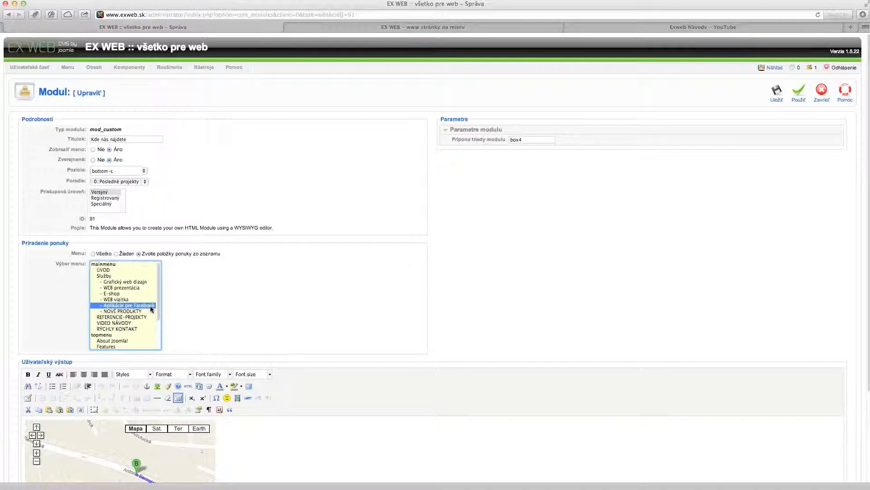
pyautogui.keyDown('super'); pyautogui.click(126, 287); pyautogui.keyUp('super')
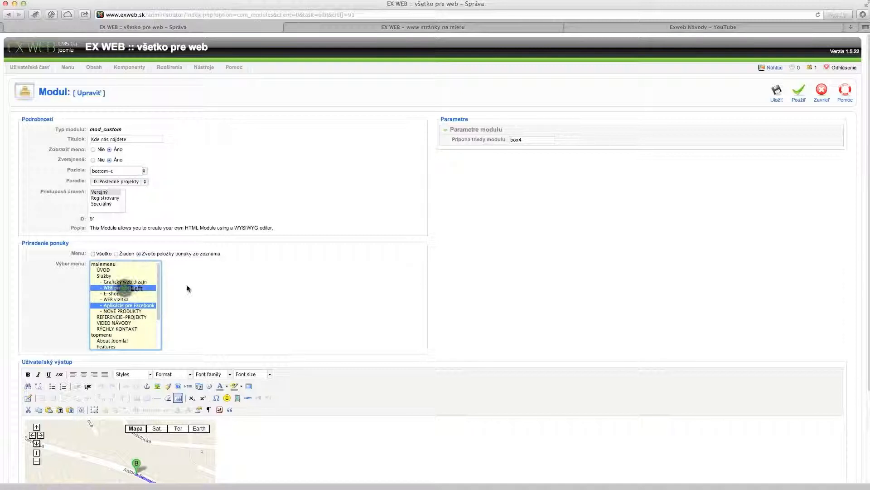
pyautogui.keyDown('super'); pyautogui.click(124, 281); pyautogui.keyUp('super')
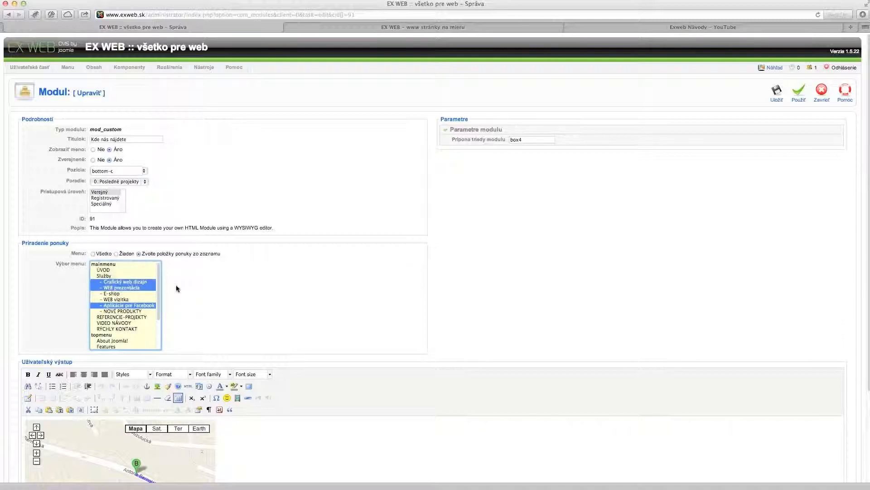
# - Set the menu assignment back to Všetko, close the module without saving and return to the module manager
pyautogui.click(93, 254)
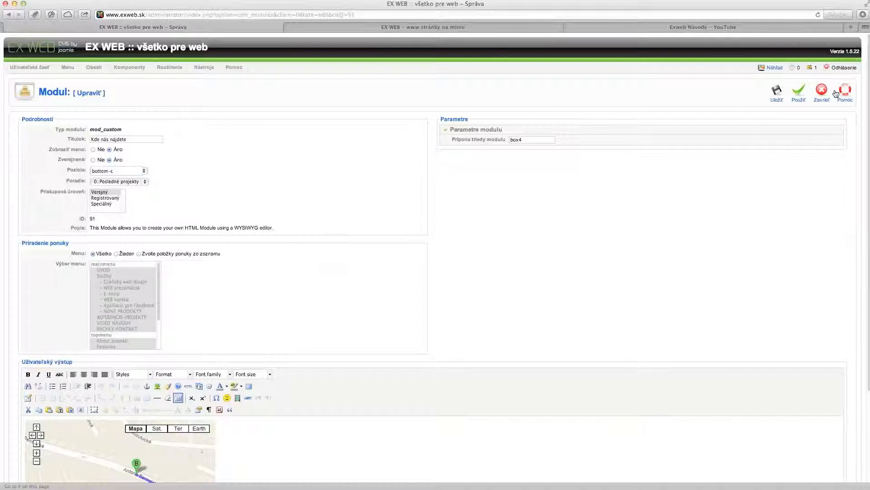
pyautogui.click(821, 90)
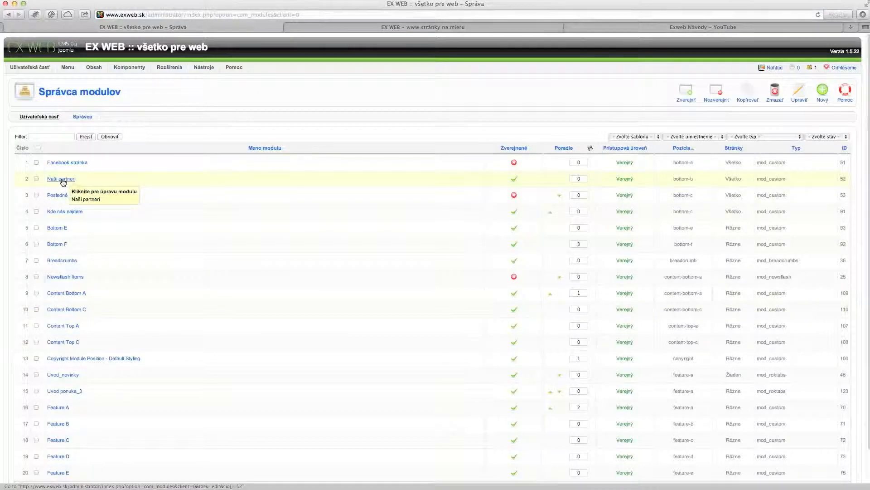
pyautogui.moveTo(169, 68)
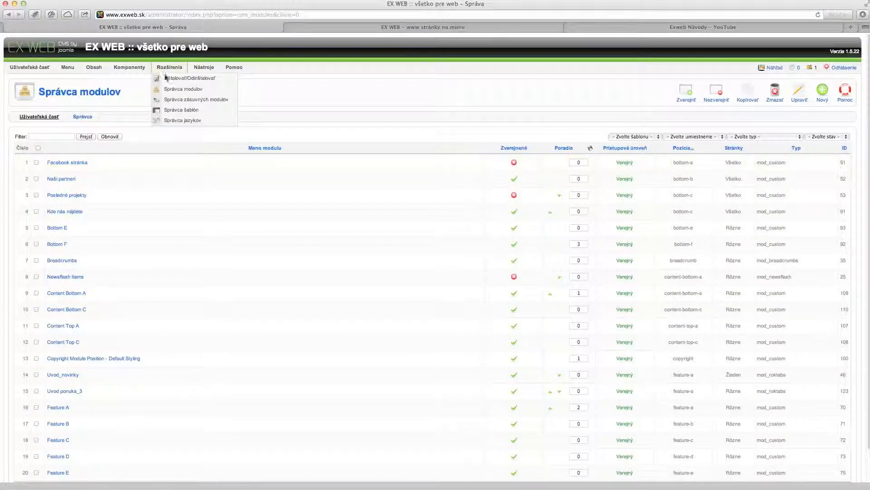
pyautogui.click(174, 89)
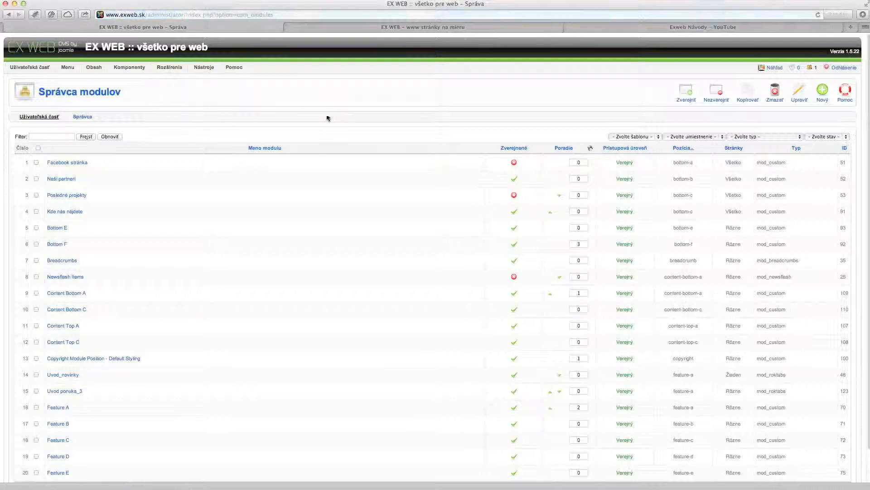
# - Open the "Naši partneri" module and examine its custom output with the partner logos in the editor
pyautogui.click(62, 179)
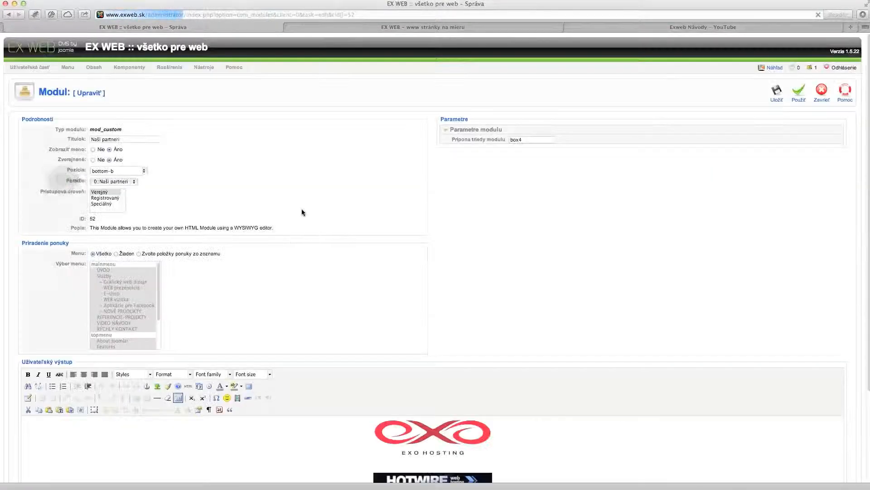
pyautogui.scroll(-3, 358, 286)
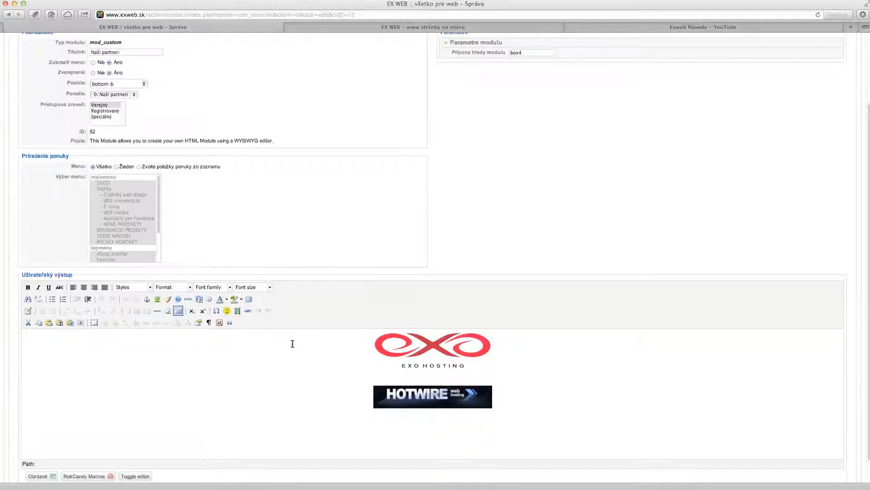
pyautogui.scroll(-1, 257, 377)
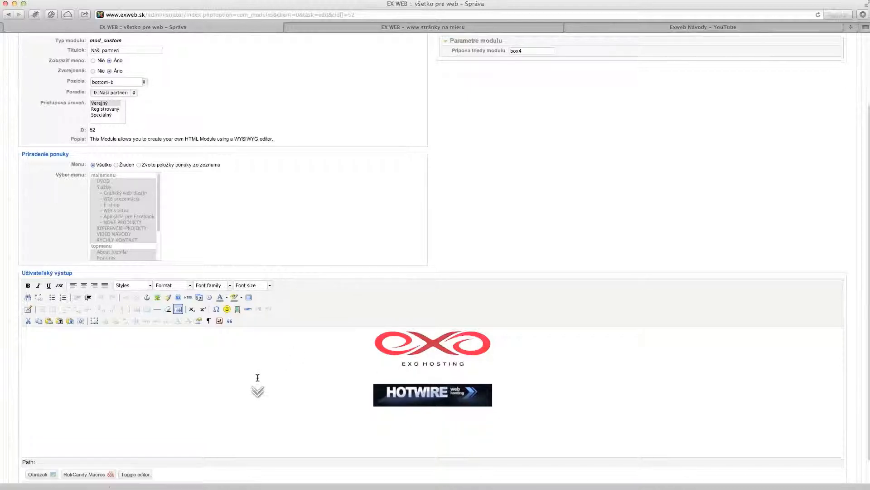
pyautogui.scroll(-1, 71, 442)
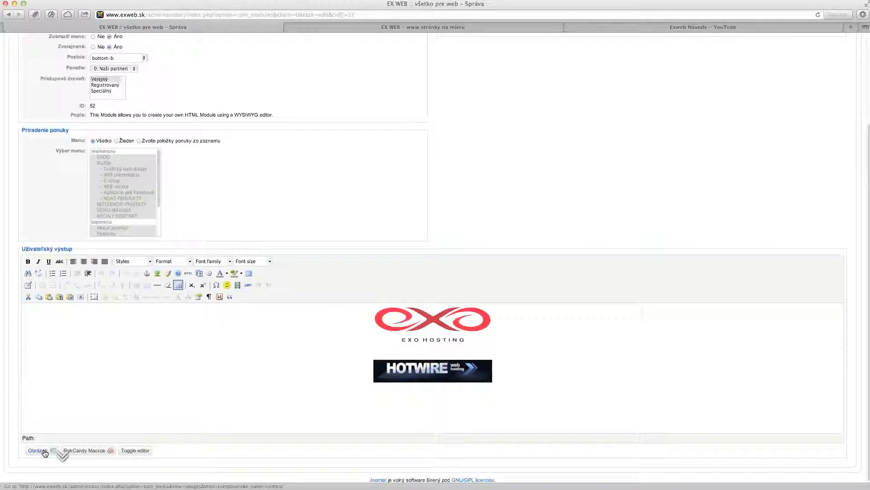
pyautogui.scroll(1, 297, 354)
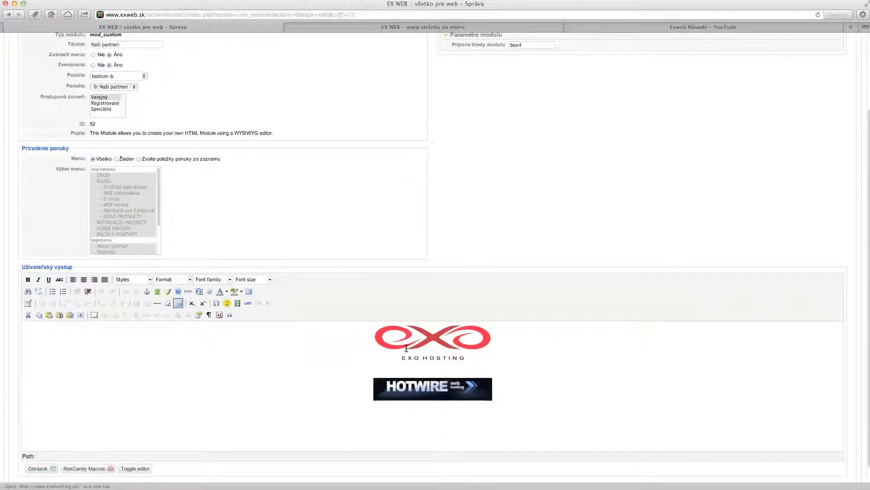
pyautogui.click(81, 336)
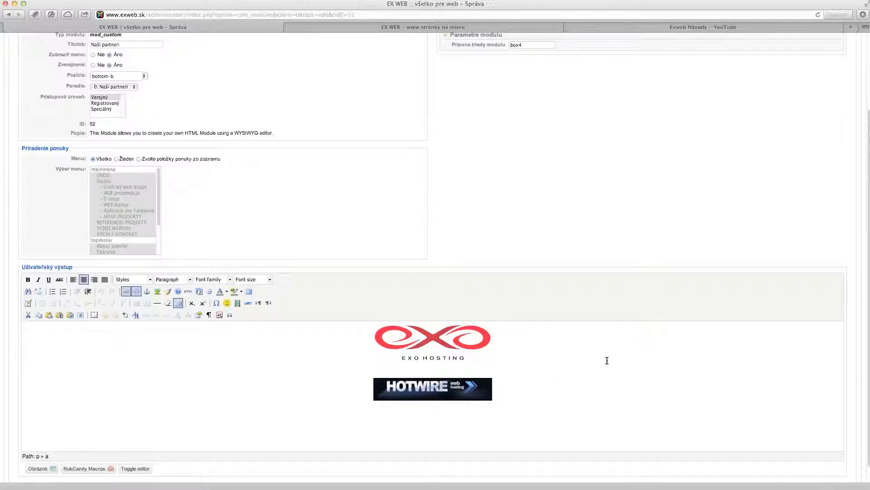
# - Check where the "Naši partneri" module appears on the public homepage, and return to the module's edit page
pyautogui.click(431, 29)
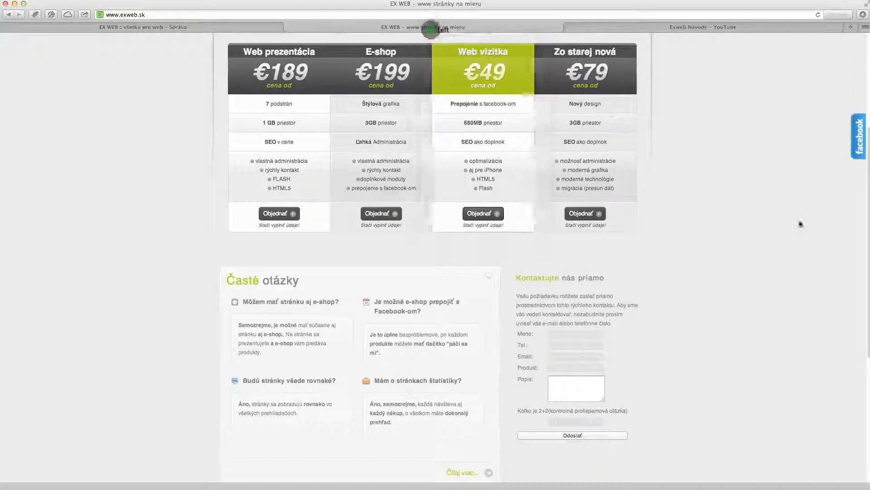
pyautogui.scroll(-5, 736, 312)
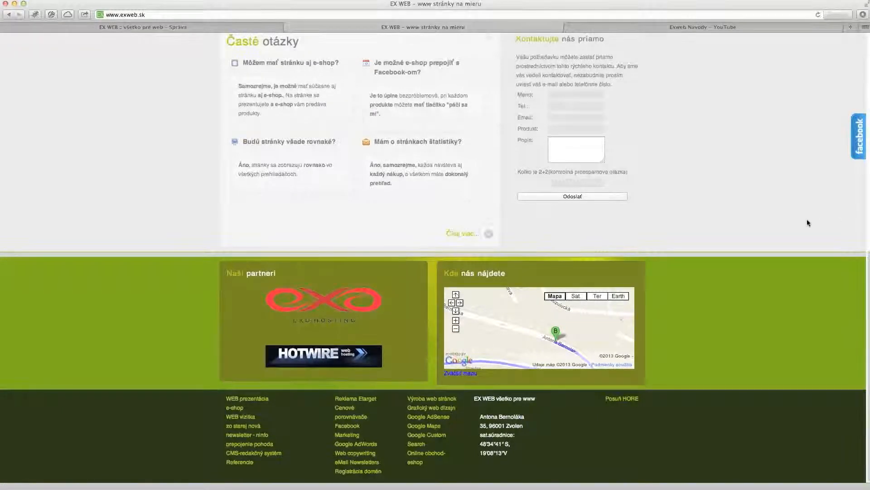
pyautogui.scroll(5, 793, 222)
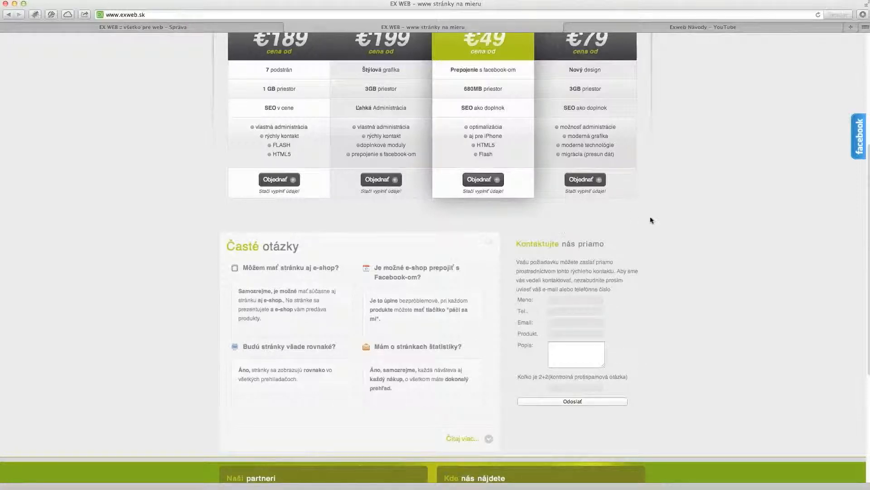
pyautogui.scroll(5, 118, 135)
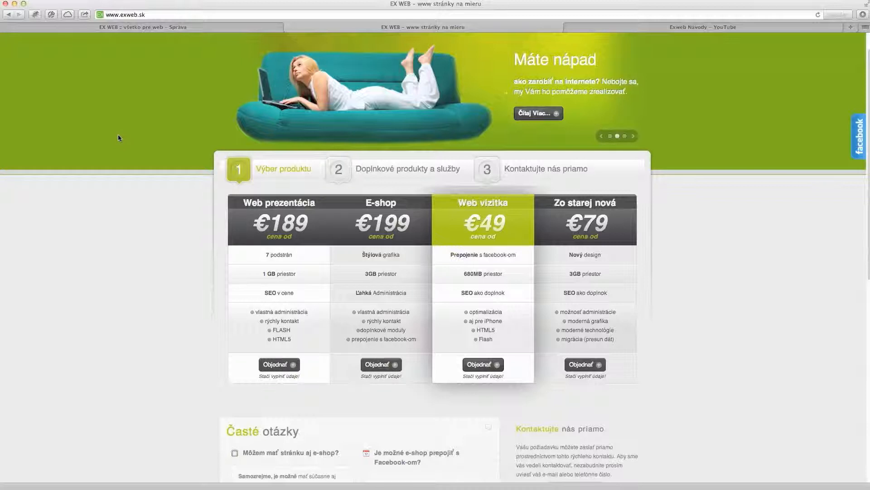
pyautogui.click(164, 27)
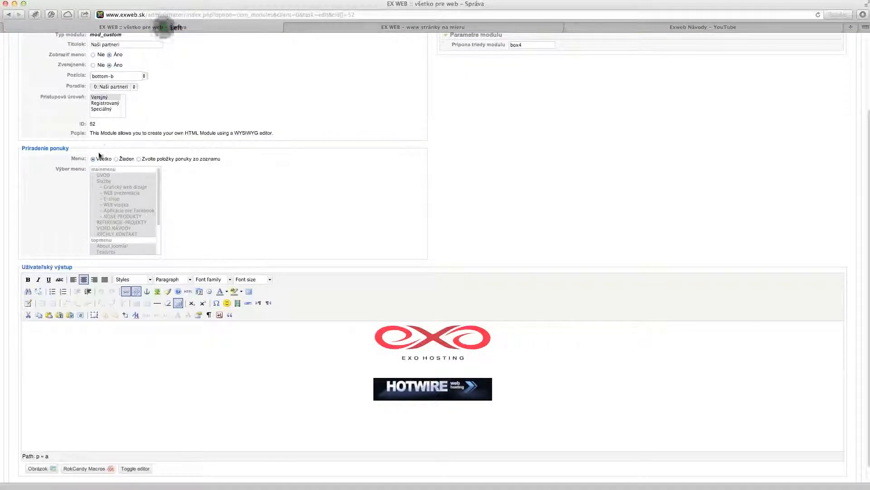
# - Close the "Naši partneri" module without saving and return to the module manager
pyautogui.scroll(2, 396, 203)
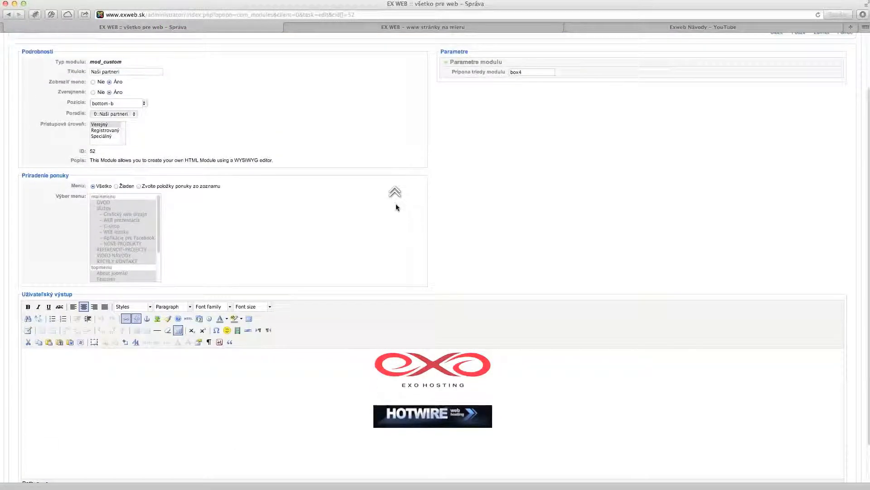
pyautogui.scroll(3, 394, 207)
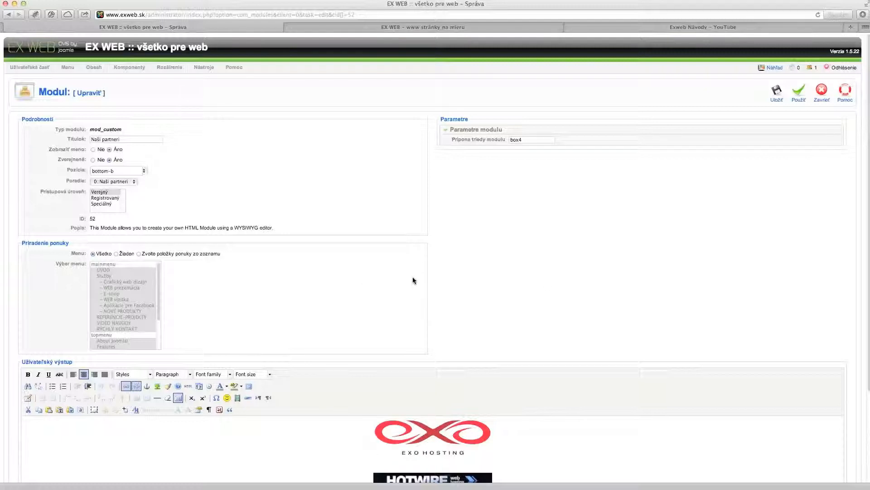
pyautogui.click(821, 90)
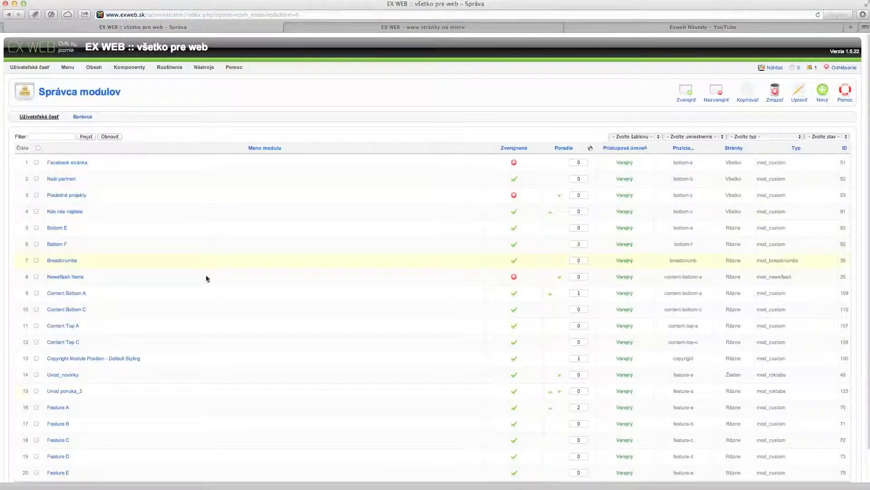
# - Start creating a new site module of the type Vlastné HTML
pyautogui.click(823, 89)
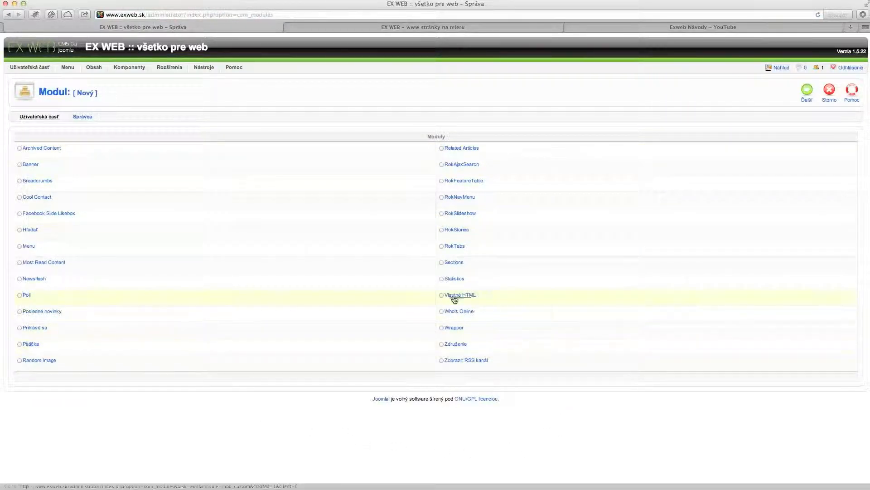
pyautogui.click(441, 294)
pyautogui.click(807, 89)
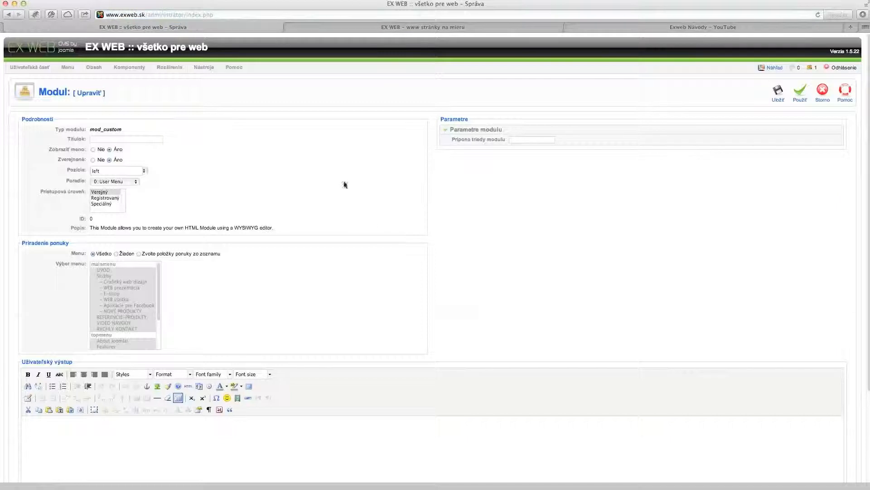
# - Set the new custom HTML module's position to mobile-copyright, leaving its title blank
pyautogui.click(138, 139)
pyautogui.click(144, 169)
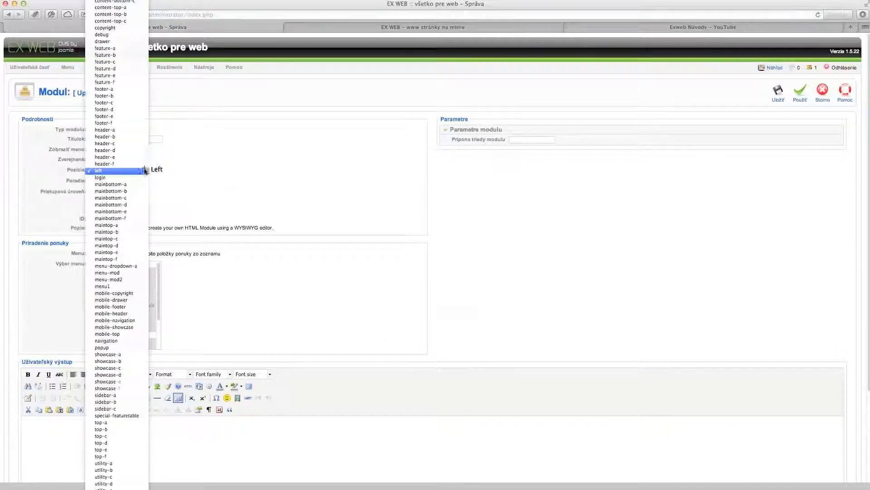
pyautogui.click(116, 292)
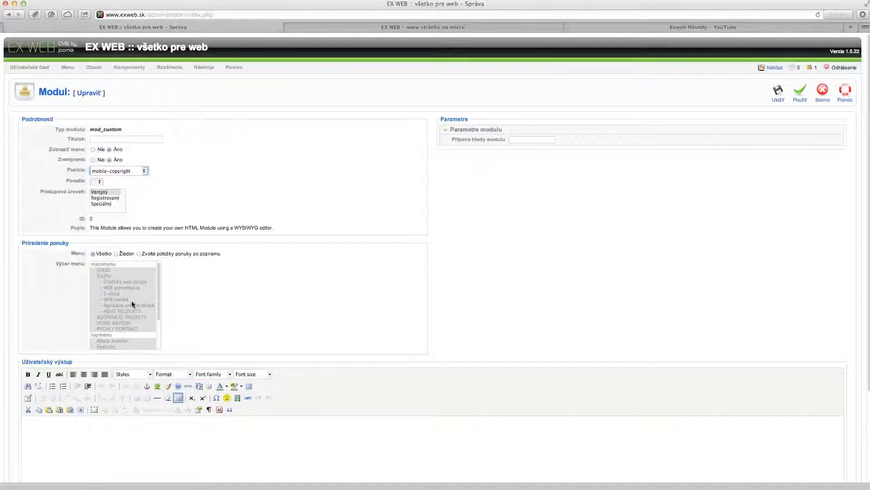
# - Look at the new module's custom output editor, and cancel the module without saving it
pyautogui.scroll(-5, 290, 426)
pyautogui.click(236, 366)
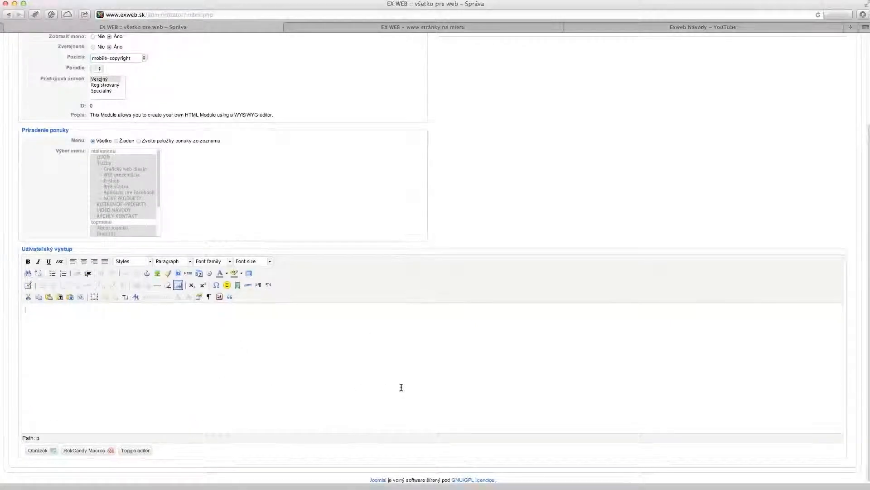
pyautogui.scroll(5, 401, 387)
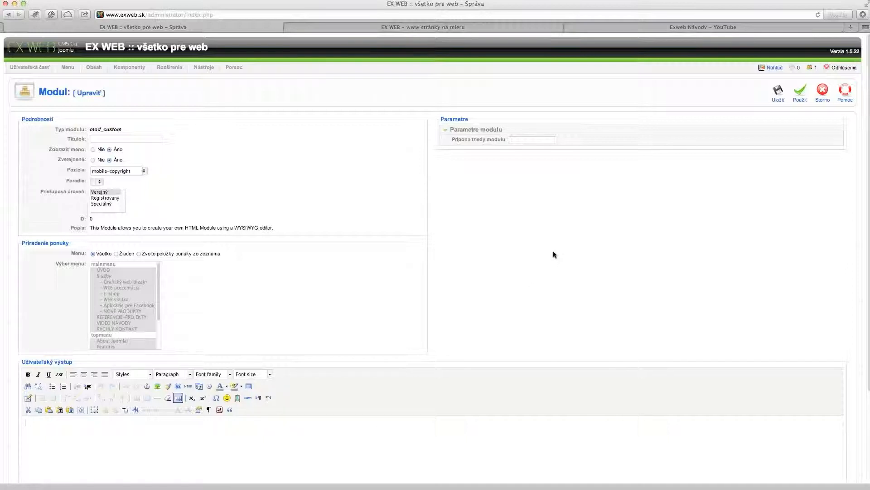
pyautogui.click(823, 90)
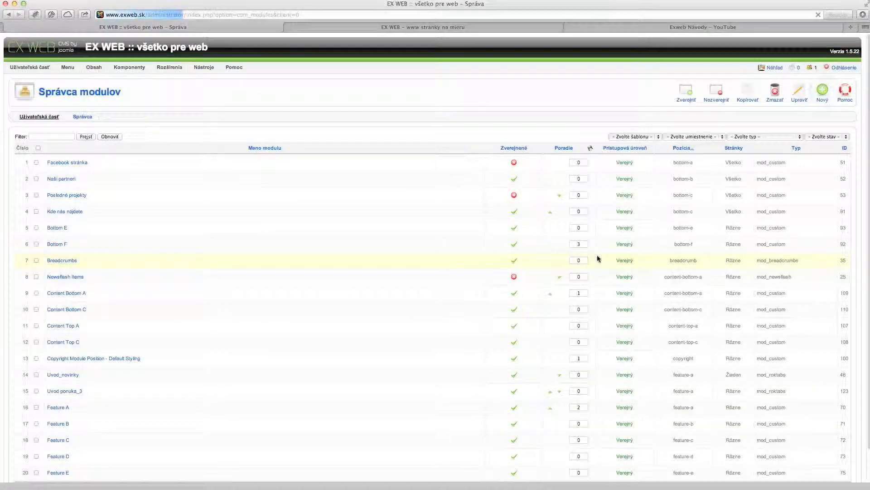